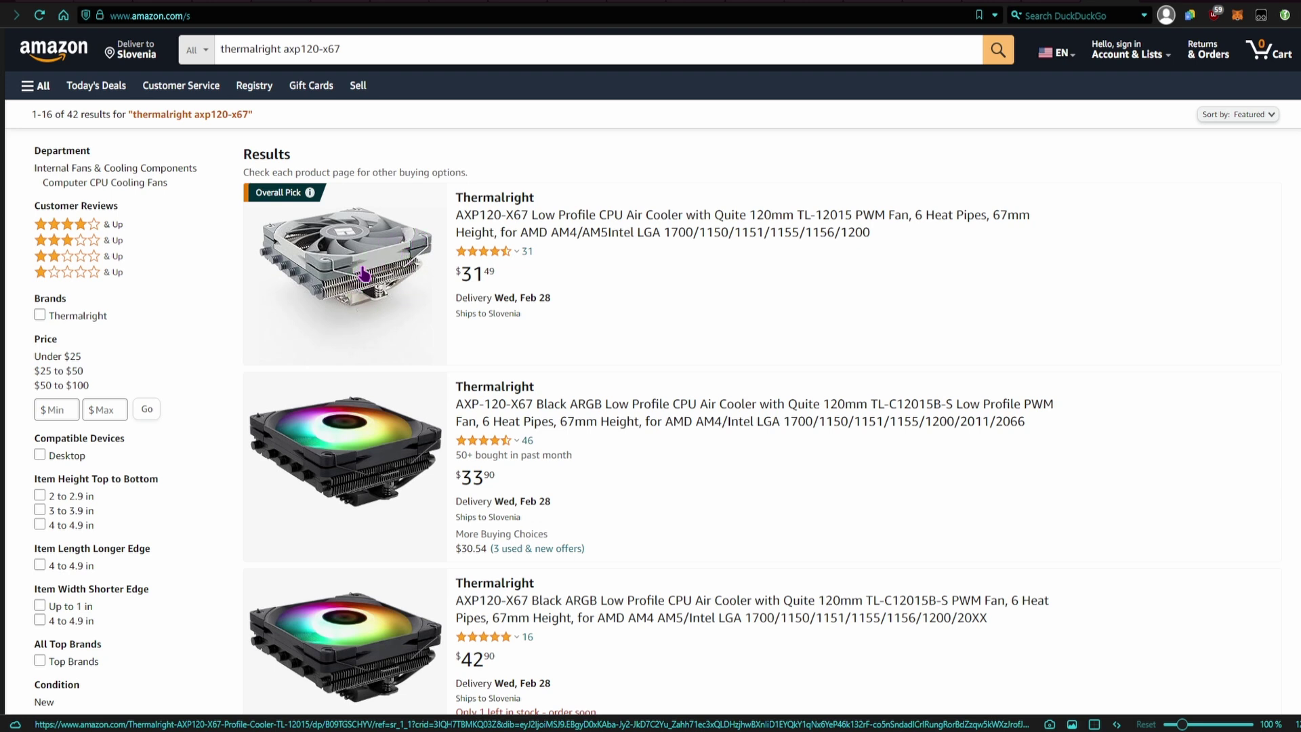
{"action": "scroll", "coordinate": [597, 271], "scroll_direction": "down", "scroll_amount": 2}
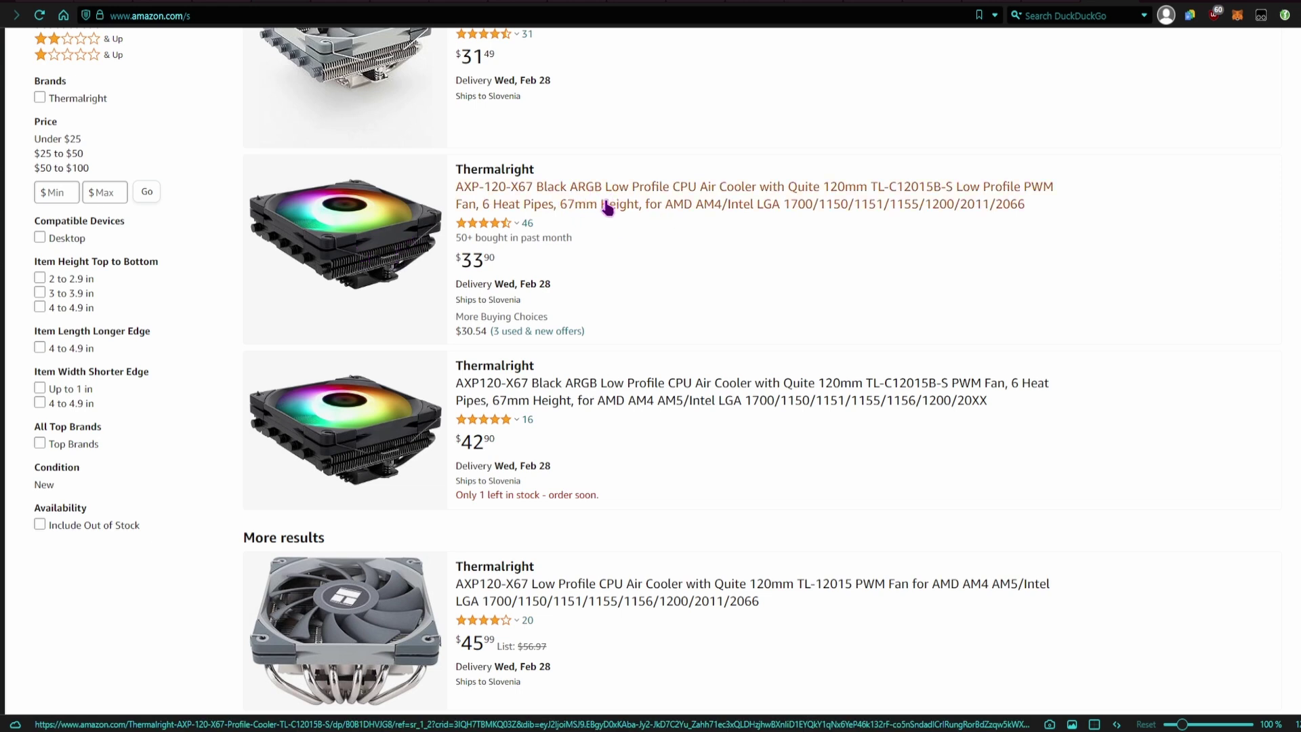
{"action": "scroll", "coordinate": [595, 267], "scroll_direction": "down", "scroll_amount": 2}
{"action": "scroll", "coordinate": [597, 271], "scroll_direction": "down", "scroll_amount": 1}
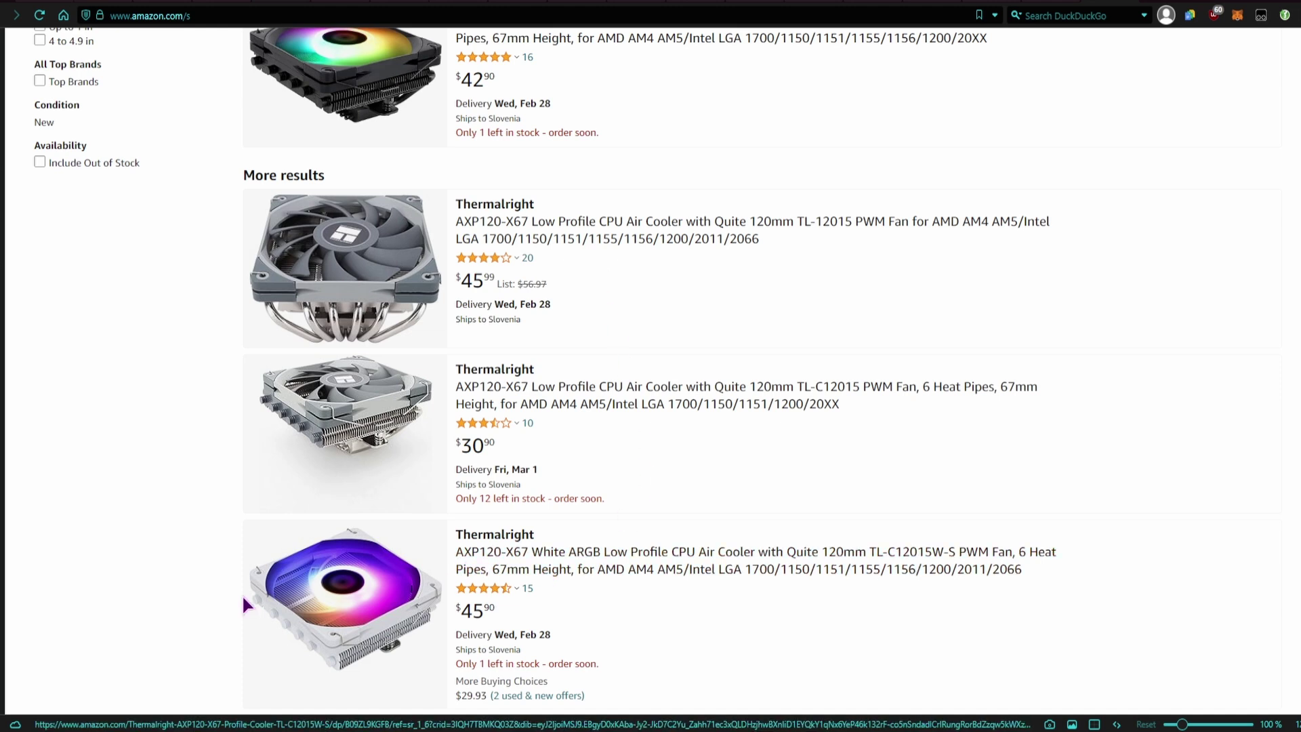
{"action": "scroll", "coordinate": [523, 541], "scroll_direction": "up", "scroll_amount": 2}
{"action": "scroll", "coordinate": [524, 542], "scroll_direction": "up", "scroll_amount": 3}
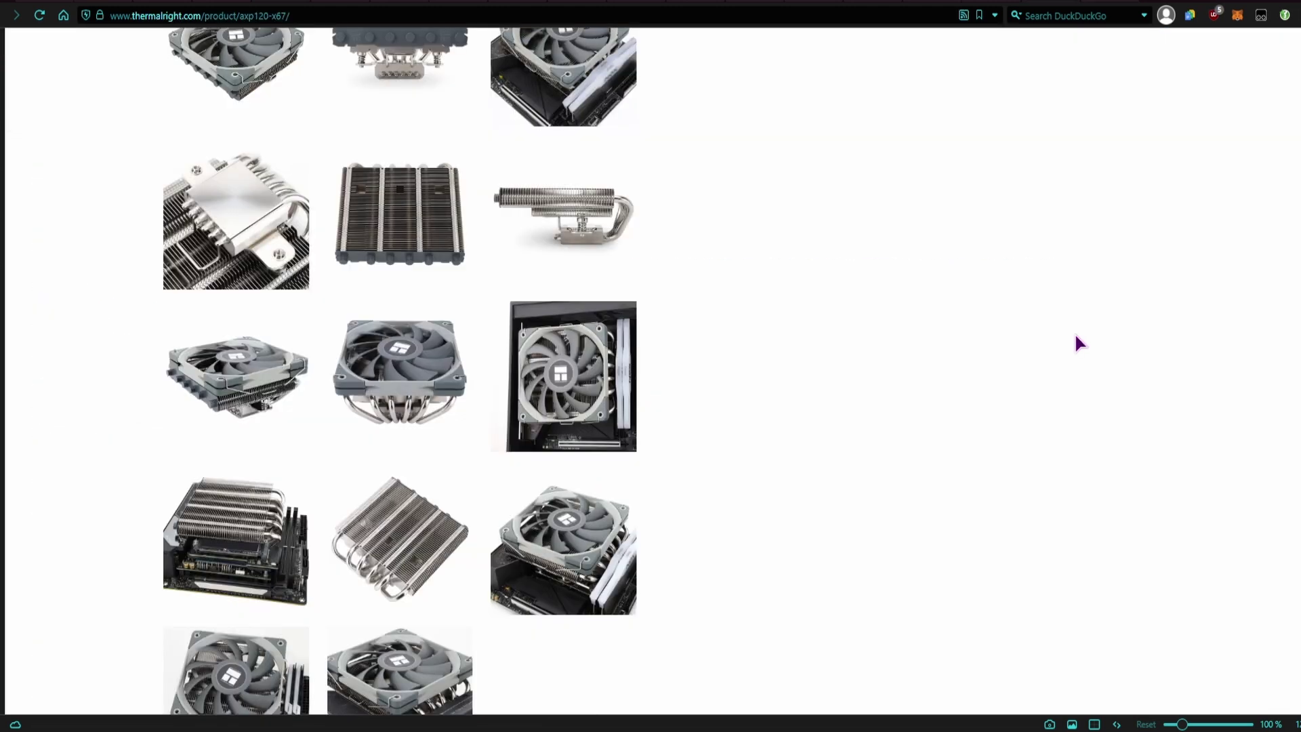
{"action": "scroll", "coordinate": [1076, 337], "scroll_direction": "down", "scroll_amount": 1}
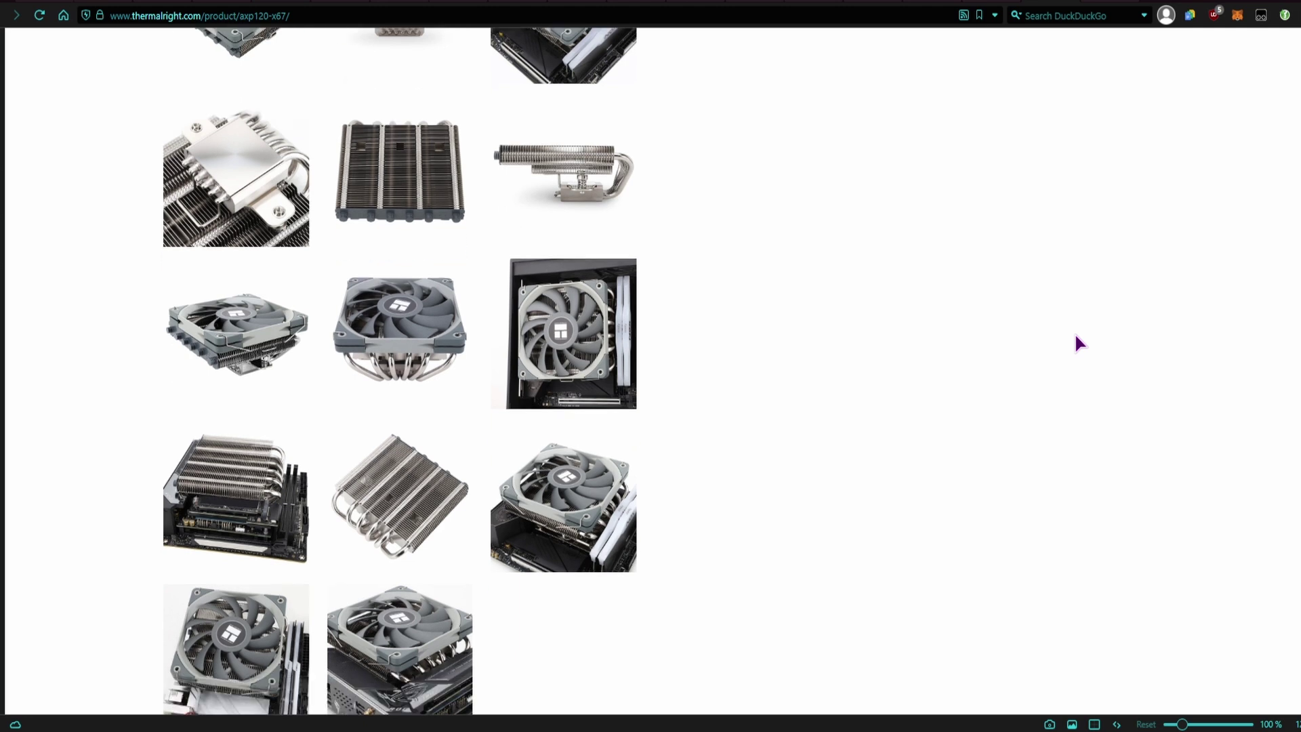
{"action": "scroll", "coordinate": [1075, 336], "scroll_direction": "down", "scroll_amount": 2}
{"action": "scroll", "coordinate": [590, 165], "scroll_direction": "up", "scroll_amount": 1}
{"action": "mouse_move", "coordinate": [563, 169]}
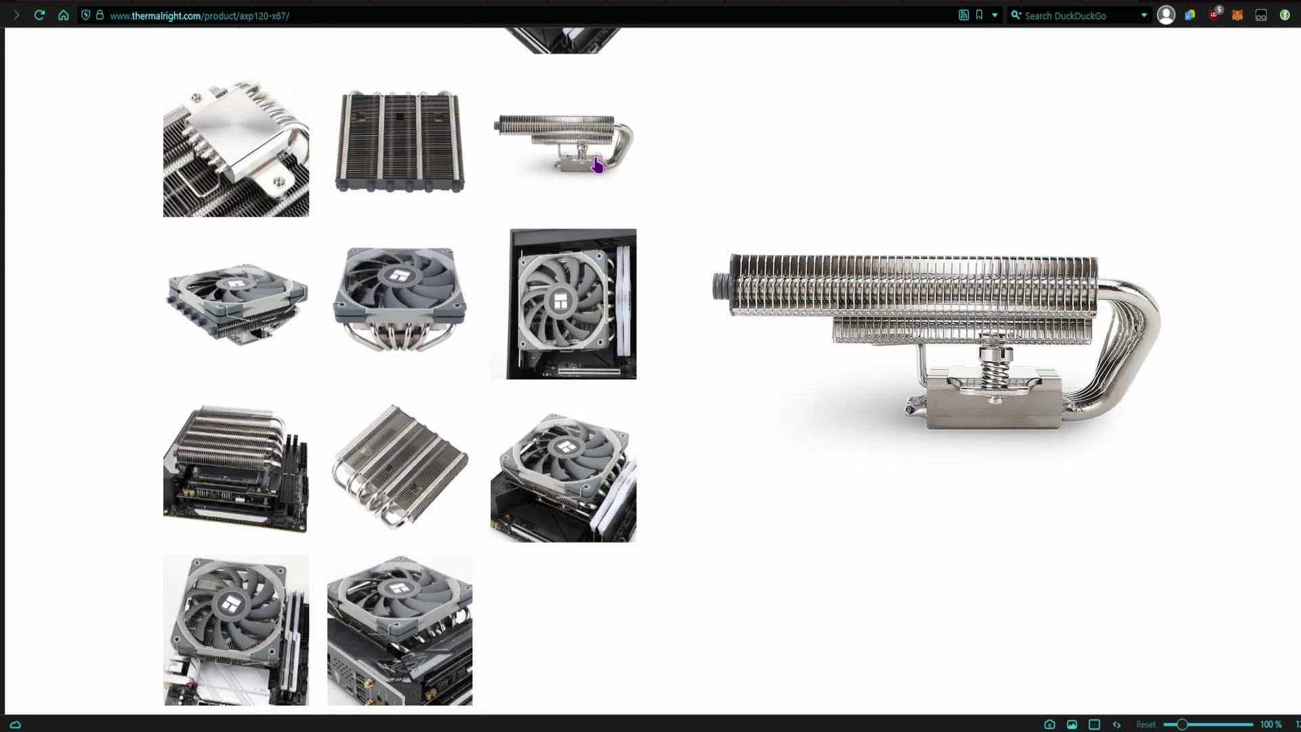
{"action": "scroll", "coordinate": [566, 174], "scroll_direction": "up", "scroll_amount": 2}
{"action": "scroll", "coordinate": [597, 213], "scroll_direction": "down", "scroll_amount": 1}
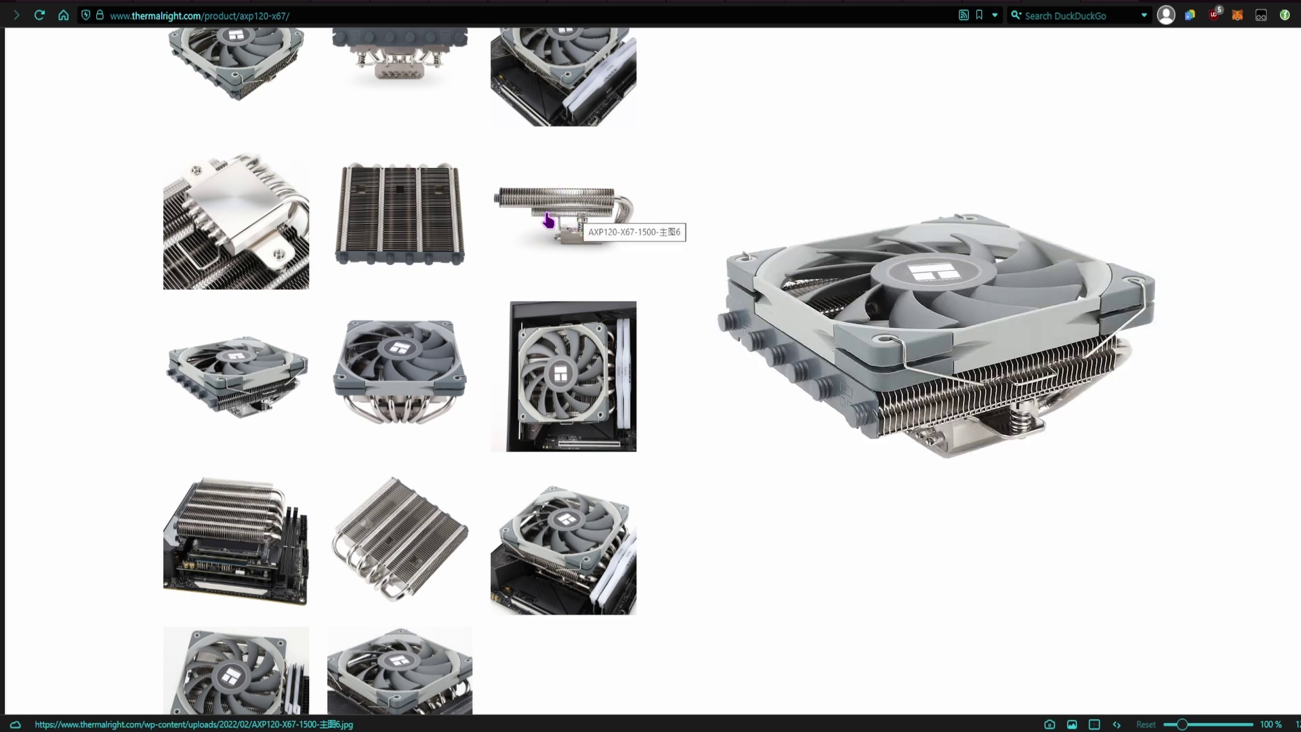
{"action": "scroll", "coordinate": [567, 265], "scroll_direction": "down", "scroll_amount": 3}
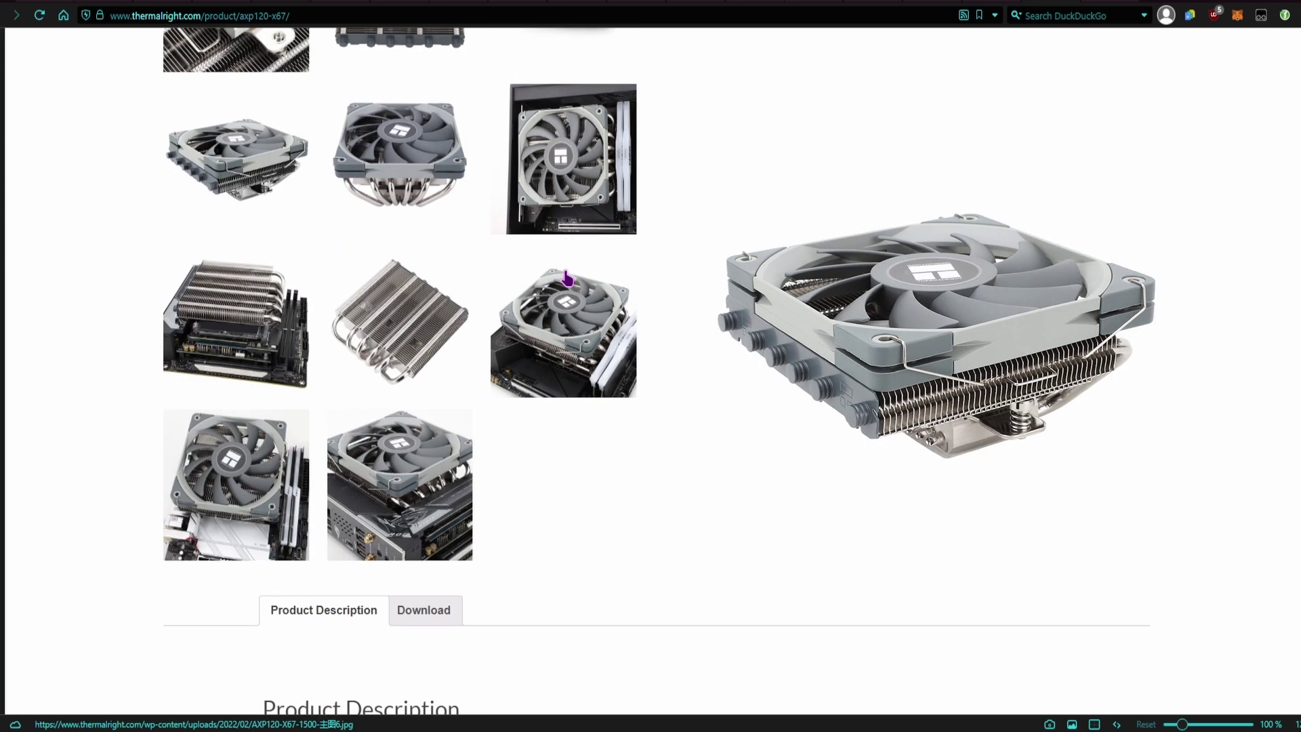
{"action": "scroll", "coordinate": [613, 401], "scroll_direction": "down", "scroll_amount": 5}
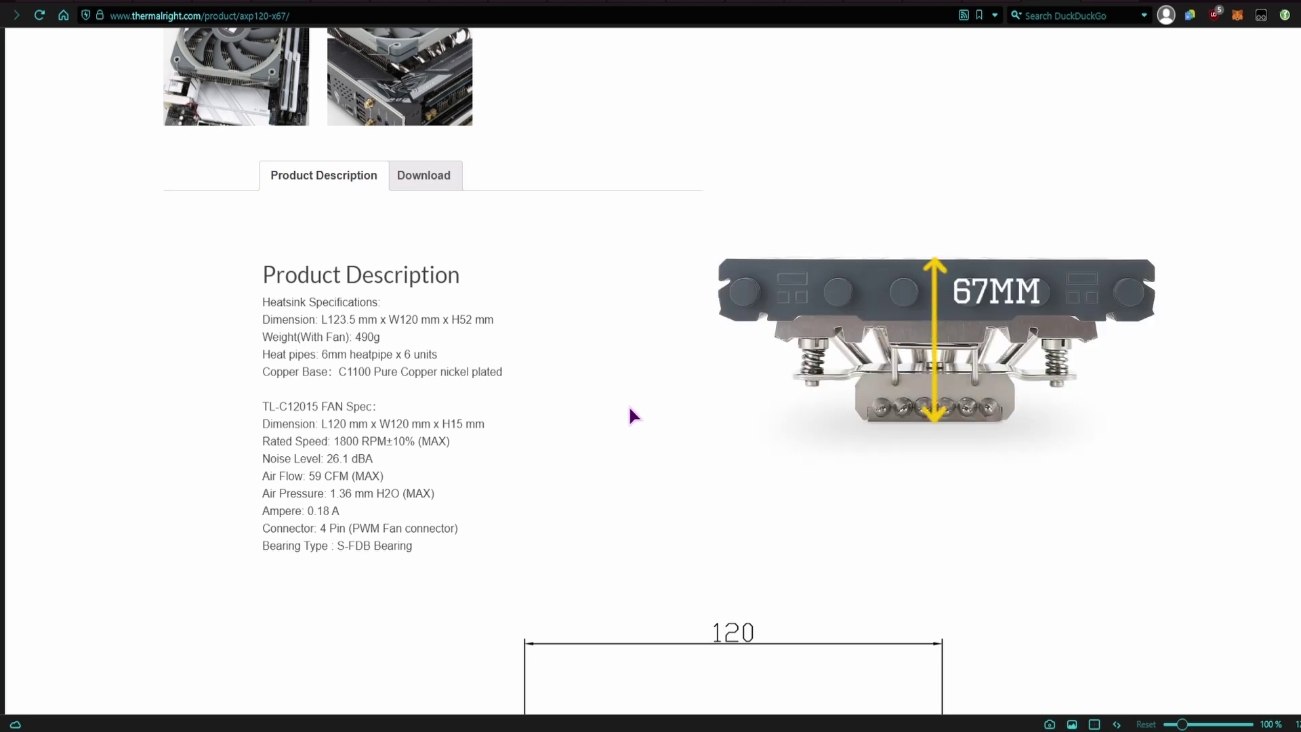
{"action": "scroll", "coordinate": [628, 404], "scroll_direction": "down", "scroll_amount": 3}
{"action": "scroll", "coordinate": [630, 437], "scroll_direction": "up", "scroll_amount": 4}
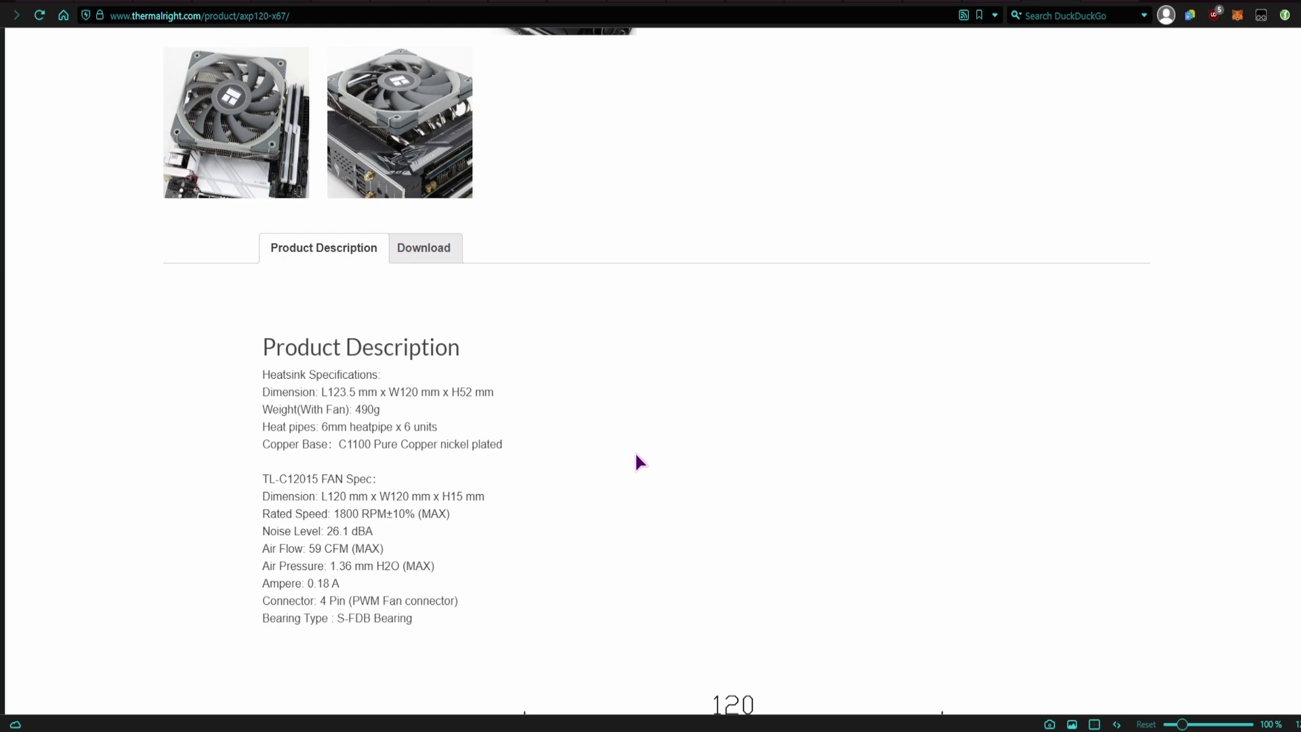